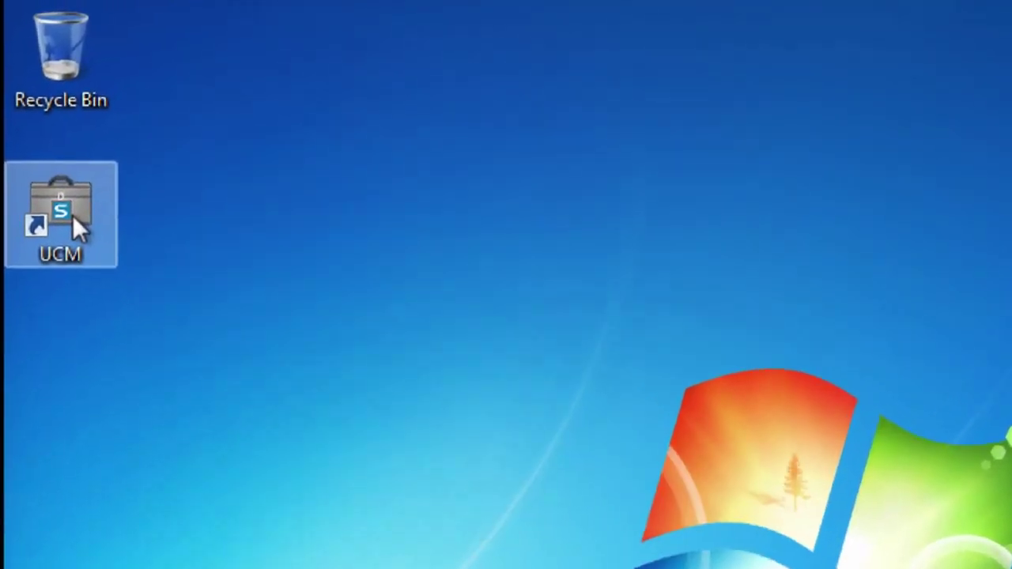
Launch UCM and connect to the FlexZone-20 over USB
double_click(137, 107)
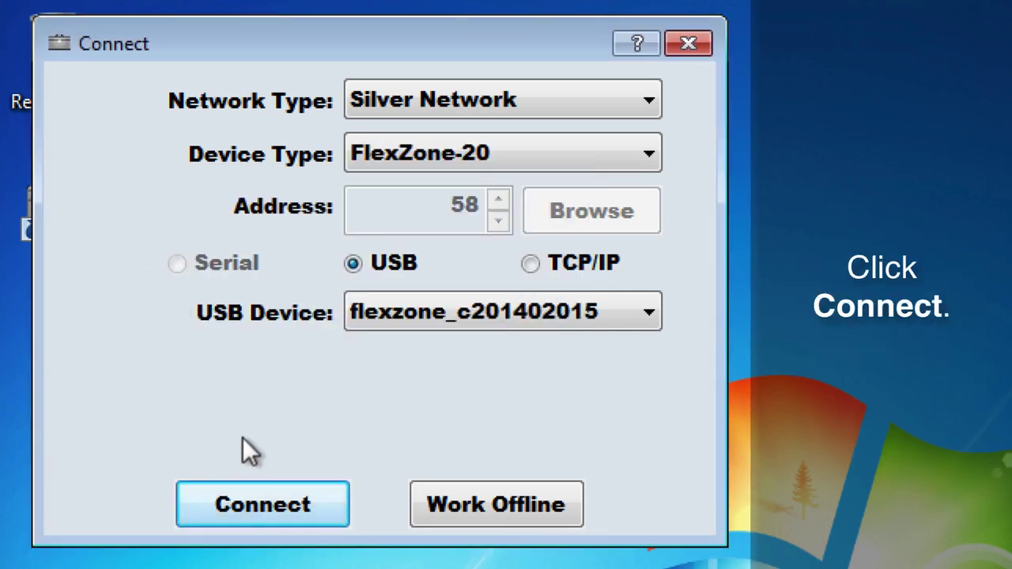
left_click(255, 493)
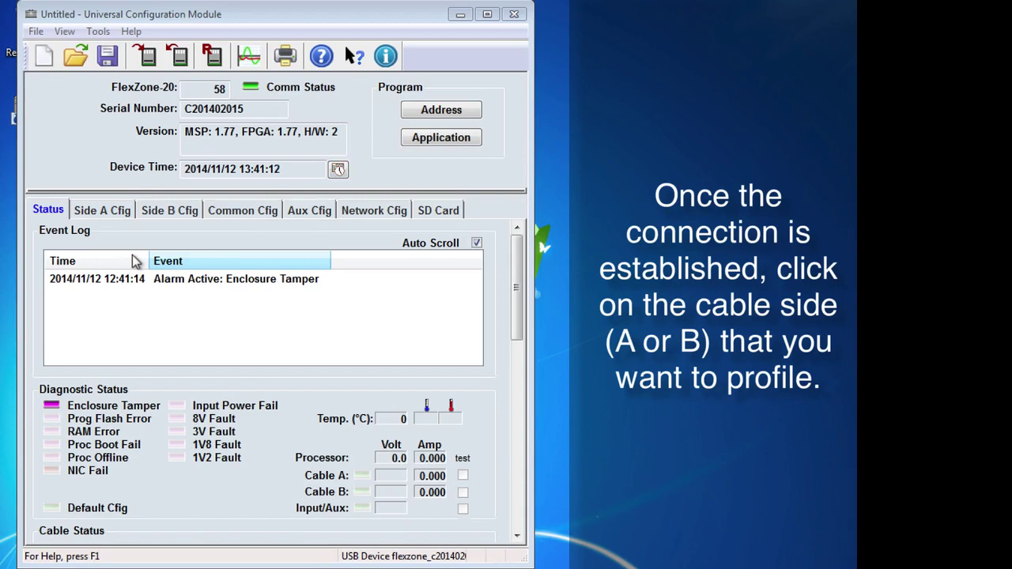
Show the Side A configuration page and scroll down to the segment 1 profile graph
left_click(110, 219)
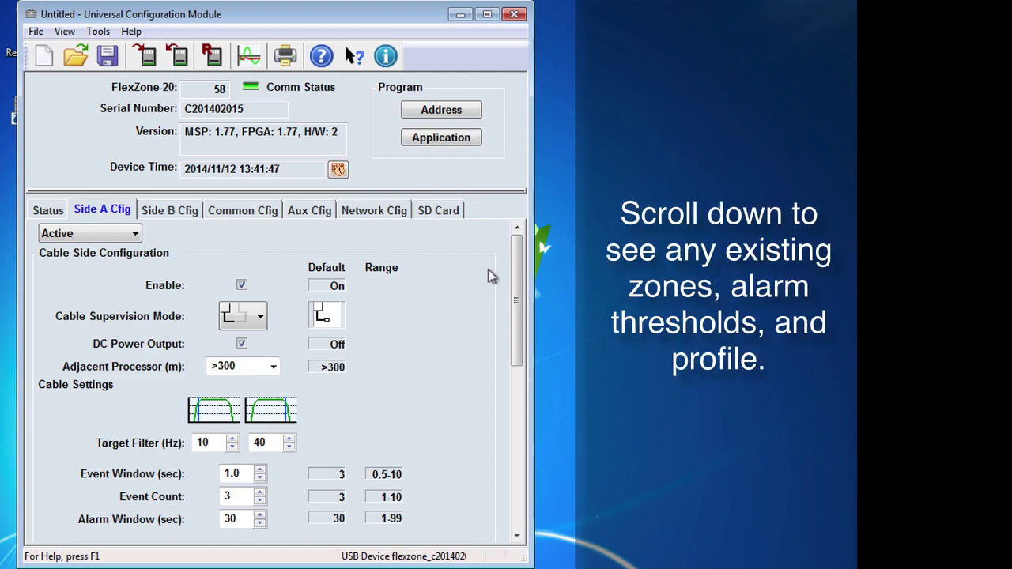
left_click_drag(515, 275, 530, 439)
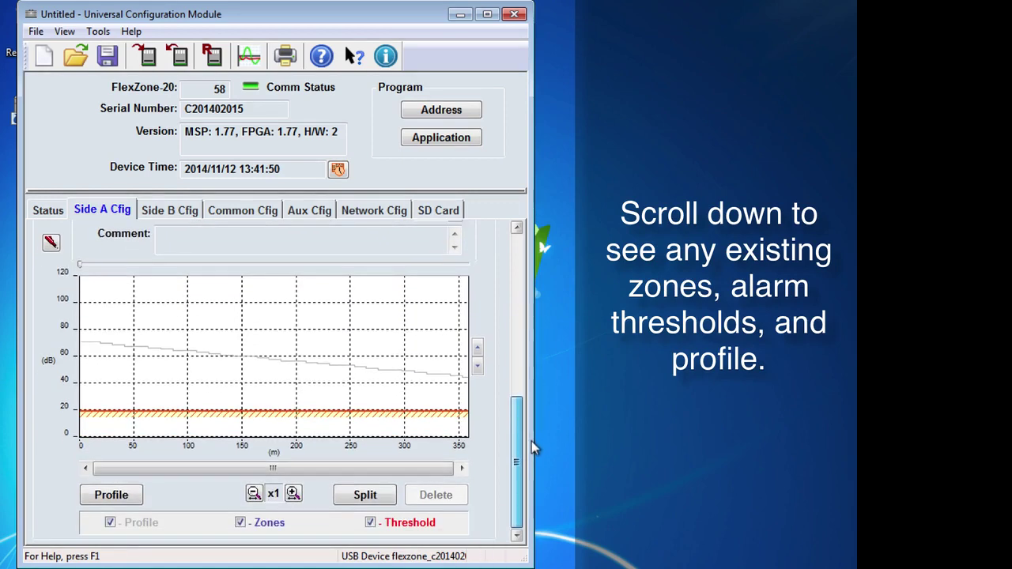
Open the Side A sensitivity profile and record the fence response, peaking at magnitude 31.5
left_click(132, 496)
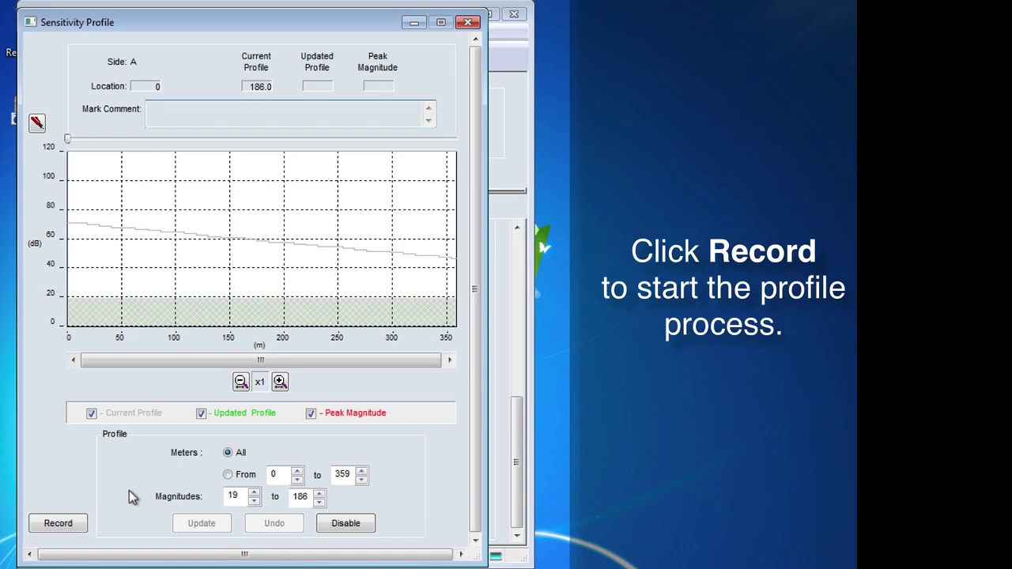
left_click(79, 524)
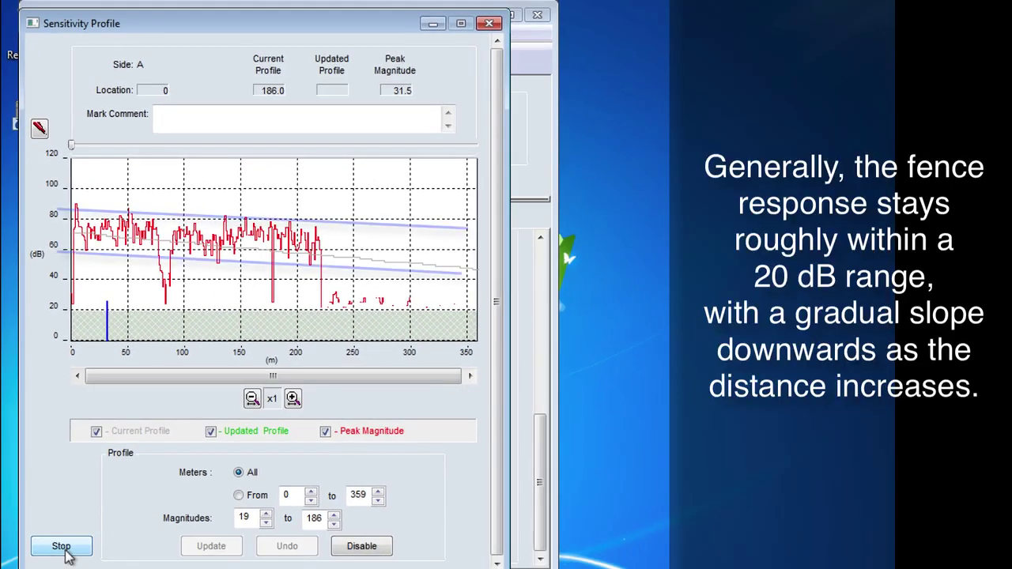
End the Side A profile recording, keeping the trace up to about 220 m
left_click(65, 553)
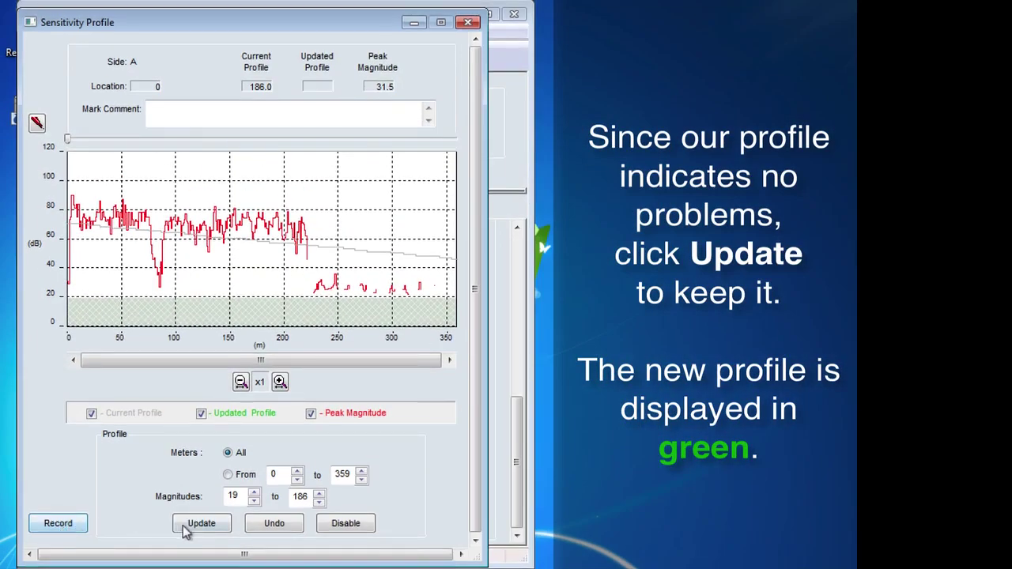
Apply the recorded trace as Side A's profile, then close the profile window and keep the changes
left_click(190, 531)
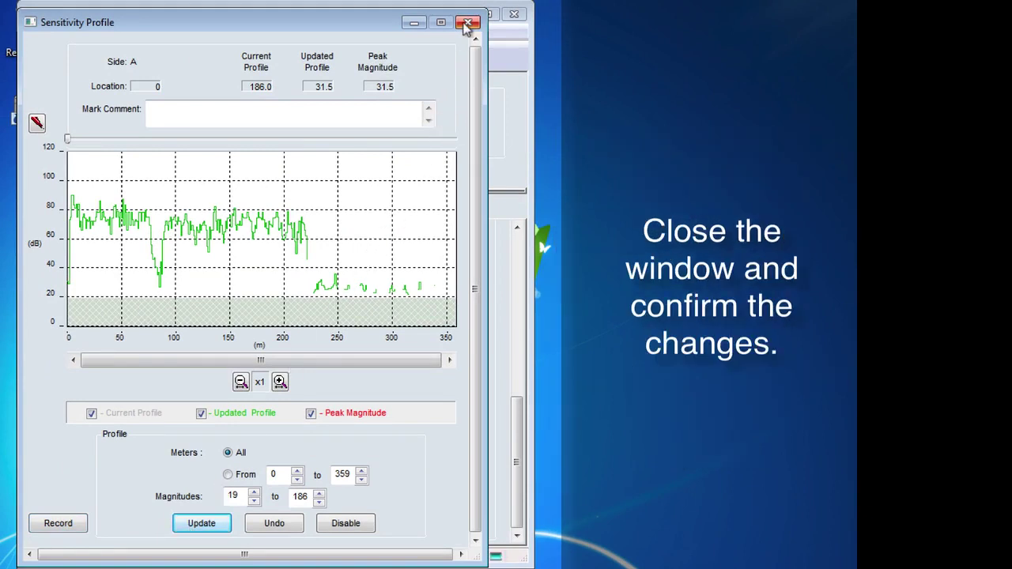
left_click(468, 23)
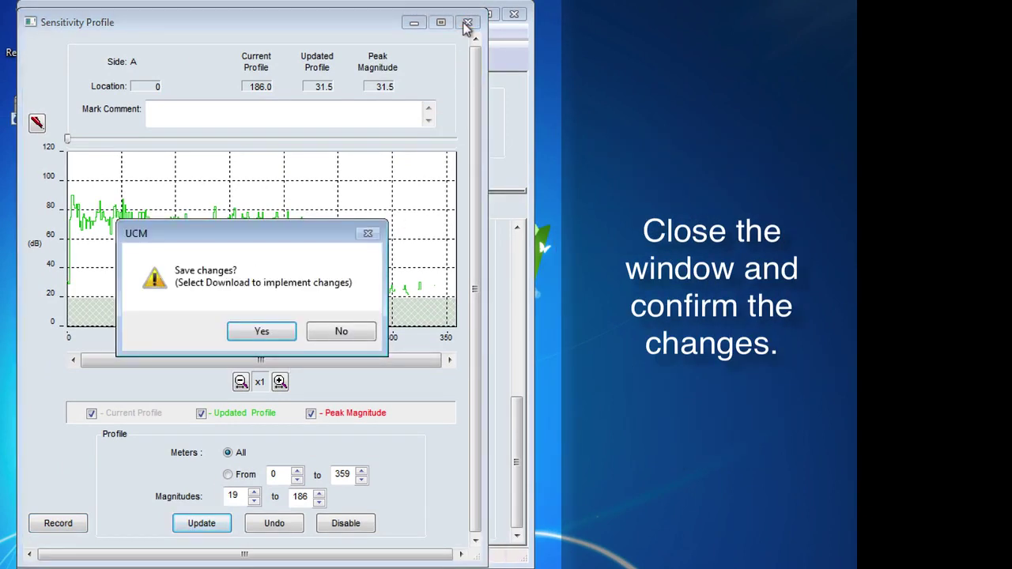
left_click(254, 334)
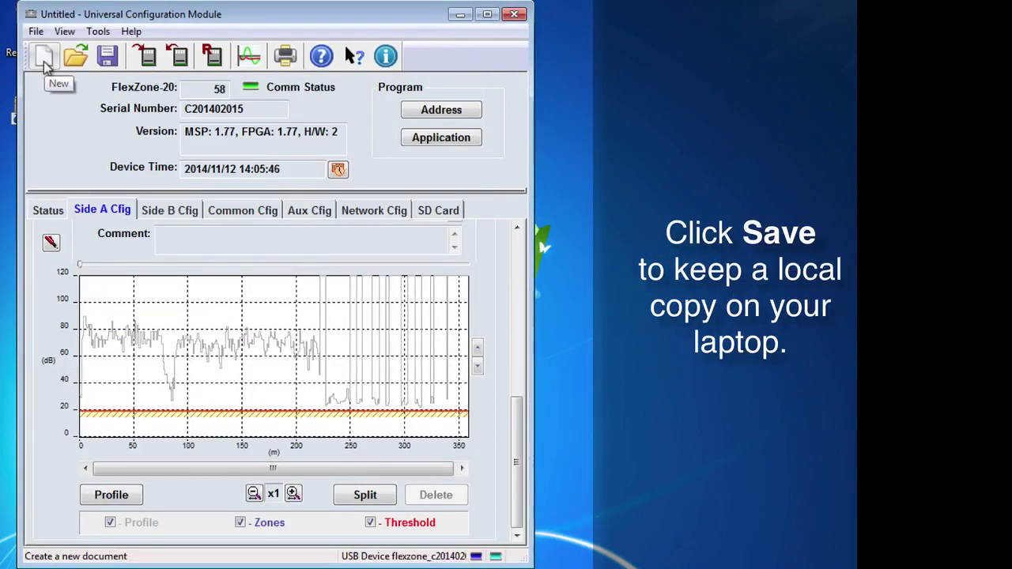
Save the configuration as cable_profile_test and confirm downloading it to the FlexZone-20
left_click(109, 61)
key("BackSpace")
type("cable_profile_")
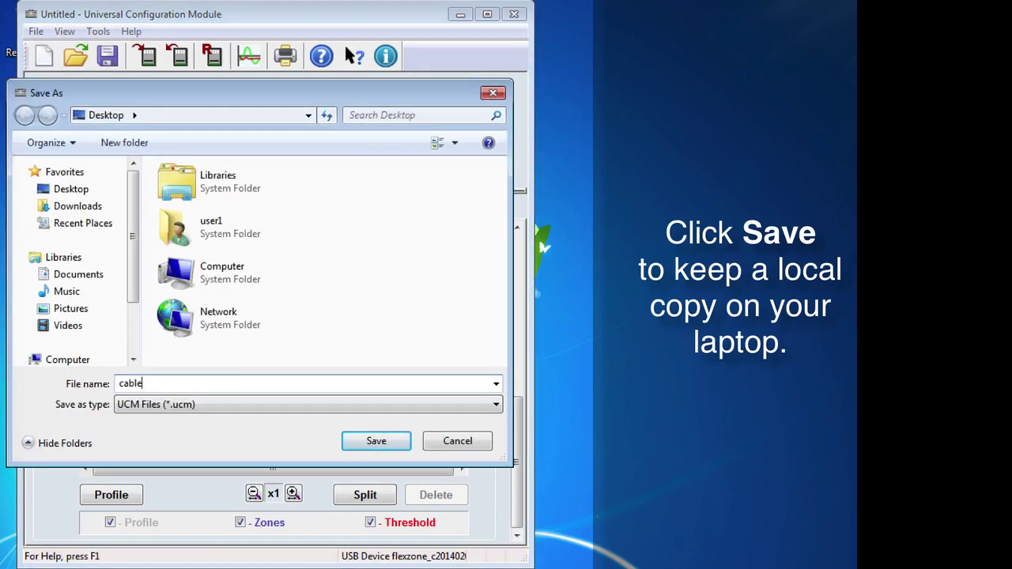
type("test")
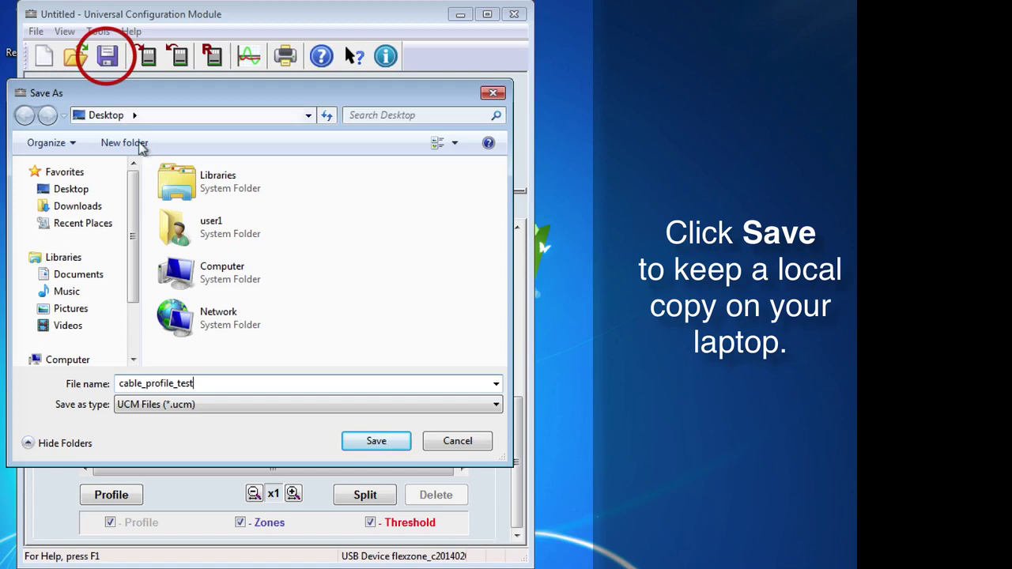
left_click(381, 443)
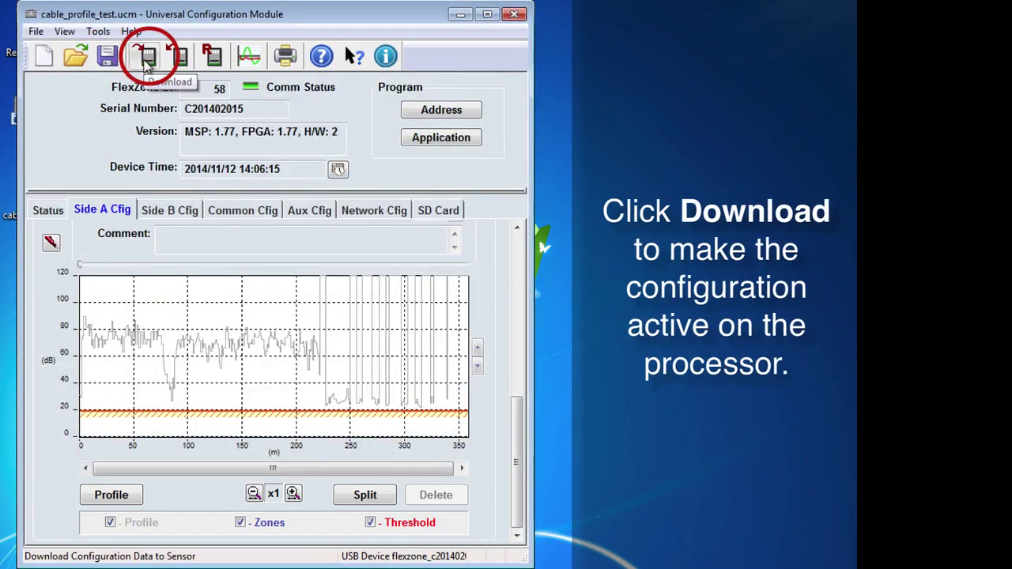
left_click(148, 56)
left_click(269, 328)
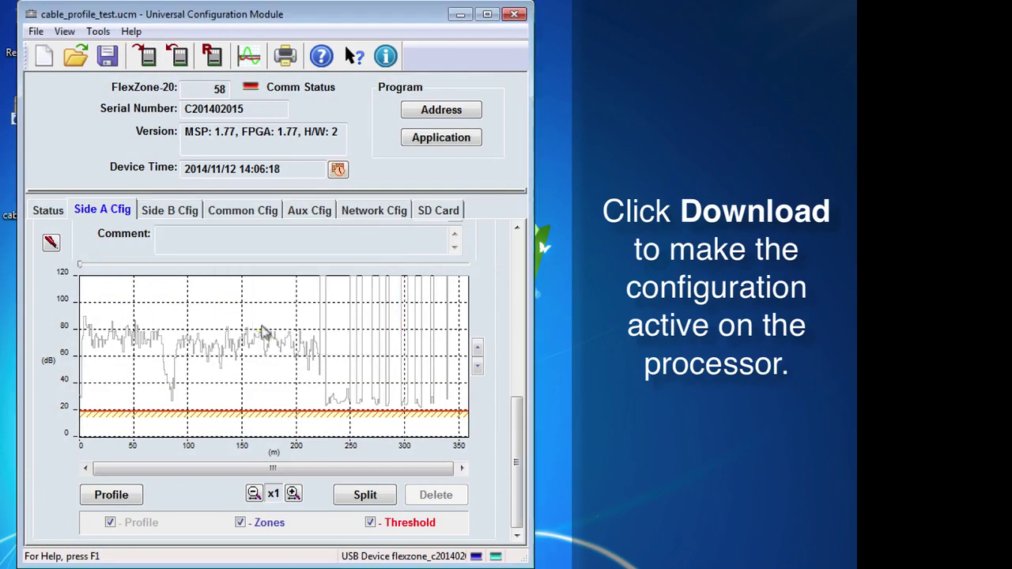